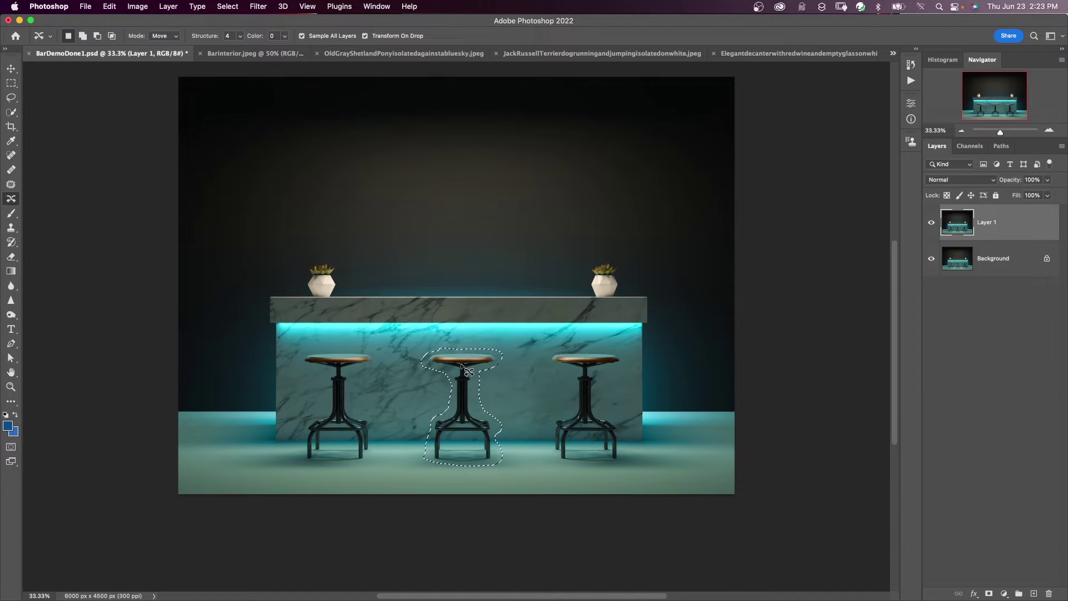
Nudge the middle stool right and the countertop up, then pick the Content-Aware Move tool
mouse_move(462, 366)
mouse_down()
mouse_move(493, 378)
mouse_move(507, 368)
mouse_up()
key(Return)
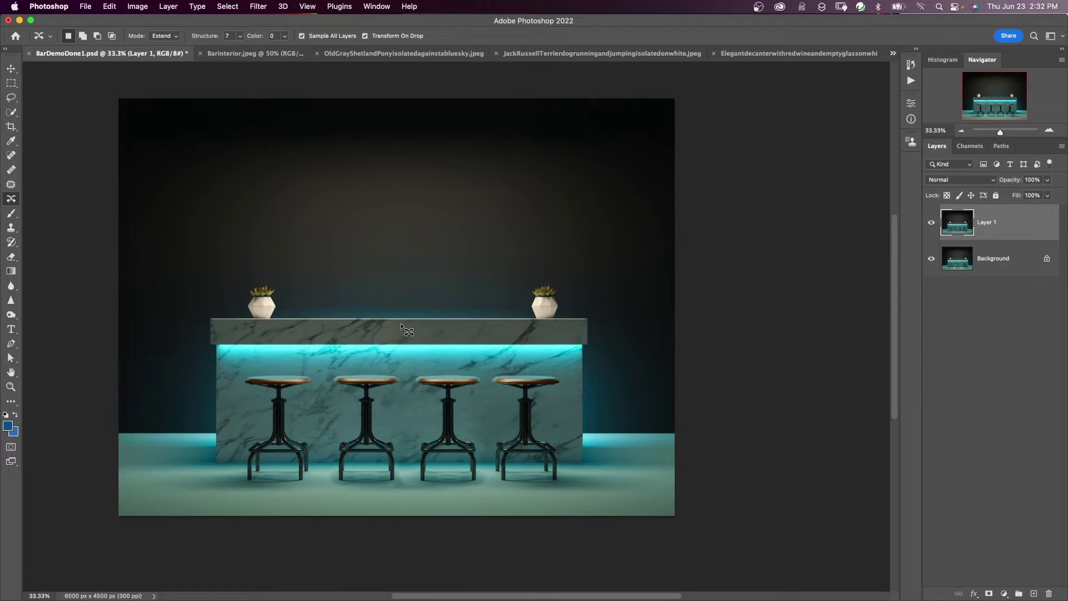
drag(401, 327, 403, 318)
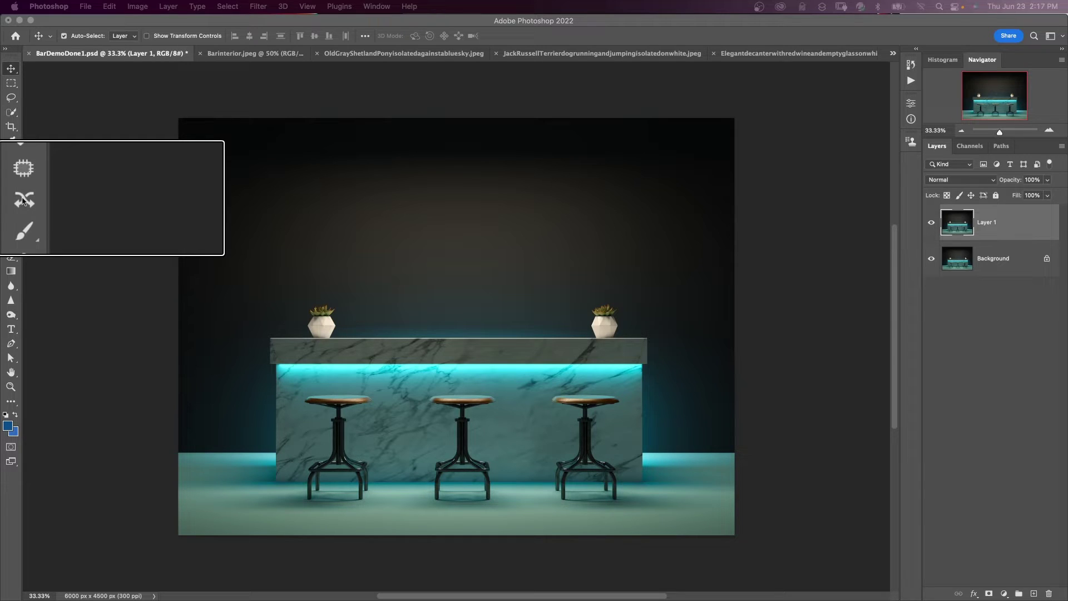
click(11, 200)
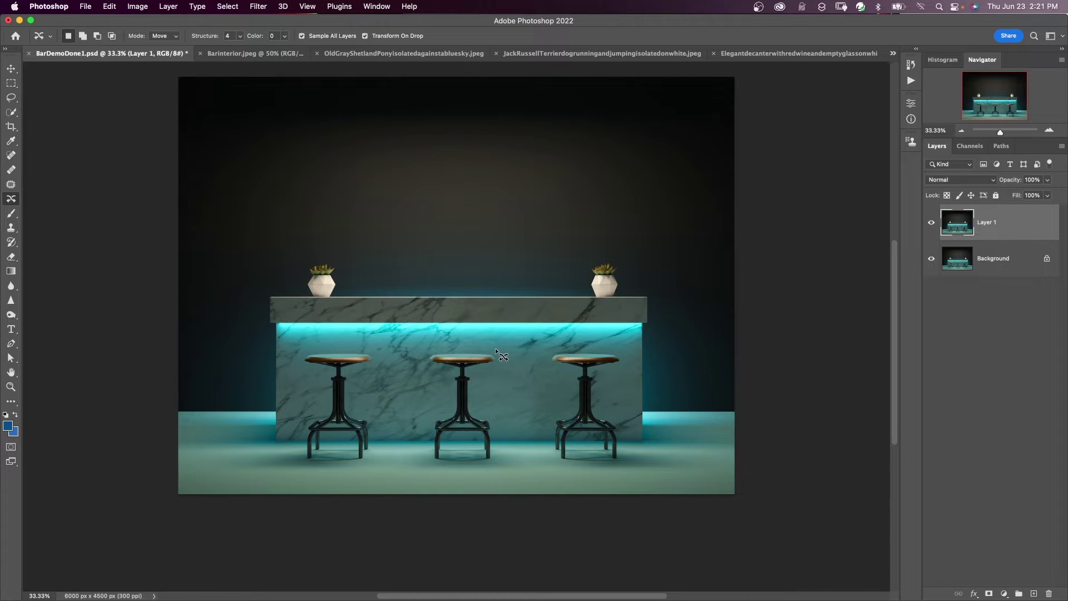
Lasso the middle stool, drag it right beside the right-hand stool, and commit the move
mouse_move(437, 347)
mouse_down()
mouse_move(425, 351)
mouse_move(435, 397)
mouse_up()
drag(419, 438, 498, 466)
mouse_move(499, 412)
mouse_down()
mouse_move(488, 381)
mouse_move(494, 345)
mouse_up()
click(293, 333)
mouse_move(270, 326)
mouse_down()
mouse_move(647, 324)
mouse_move(655, 296)
mouse_move(645, 298)
mouse_move(639, 238)
mouse_move(367, 225)
mouse_move(262, 265)
mouse_move(250, 308)
mouse_move(277, 324)
mouse_up()
click(441, 354)
mouse_move(438, 350)
mouse_down()
mouse_move(430, 352)
mouse_move(447, 406)
mouse_move(425, 459)
mouse_move(442, 465)
mouse_move(502, 462)
mouse_move(501, 356)
mouse_move(470, 366)
mouse_move(507, 367)
mouse_up()
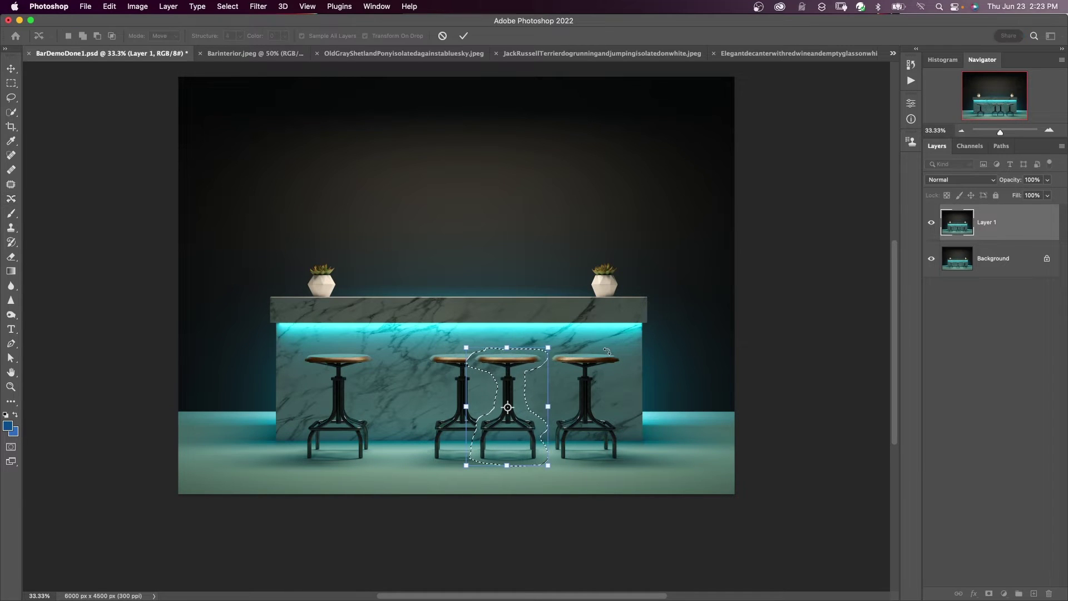
click(465, 36)
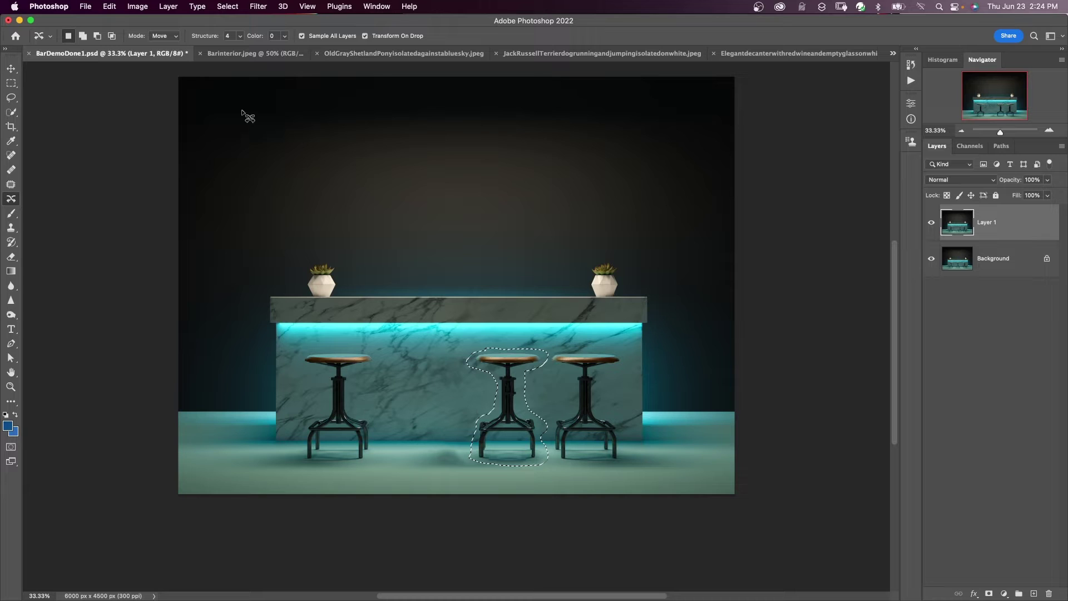
Try Structure 7, 1, then 7 again, Color 10 then 0, and deselect the stool
drag(241, 37, 270, 56)
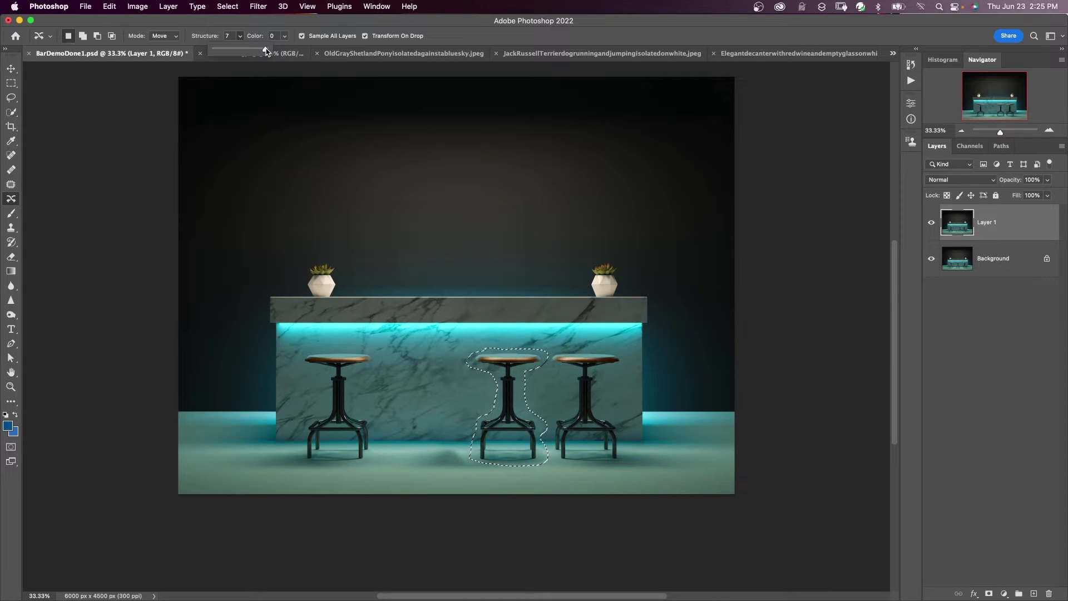
drag(266, 52, 234, 53)
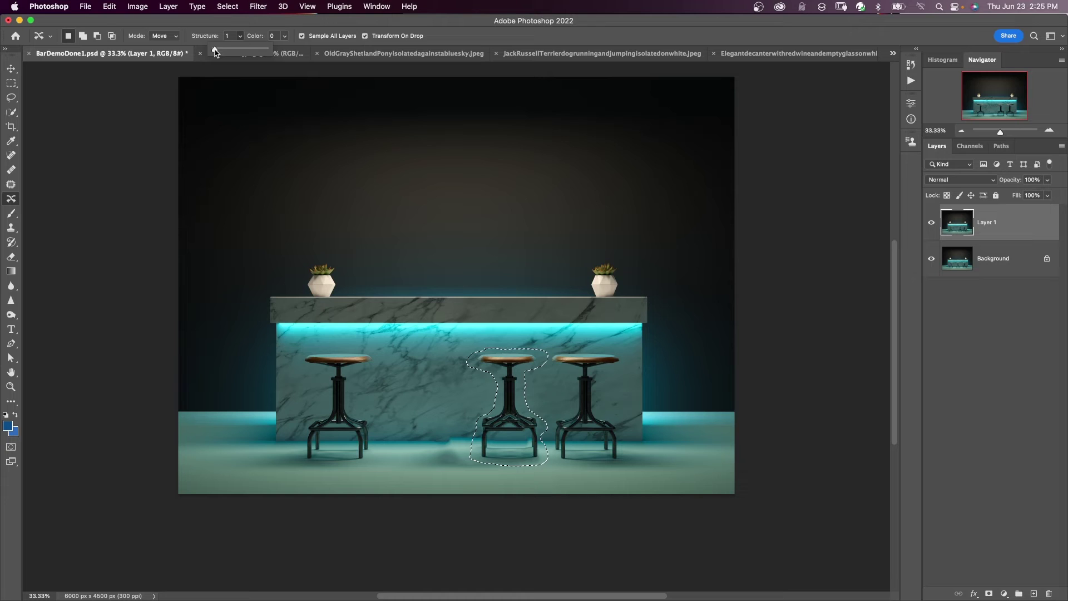
drag(215, 52, 266, 51)
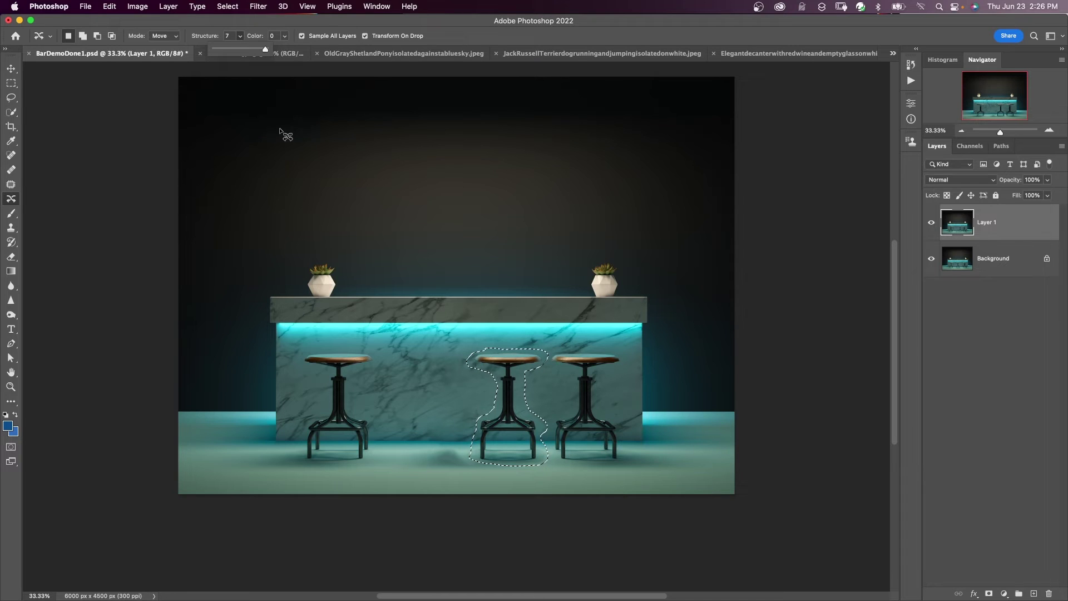
key(Return)
key(Return)
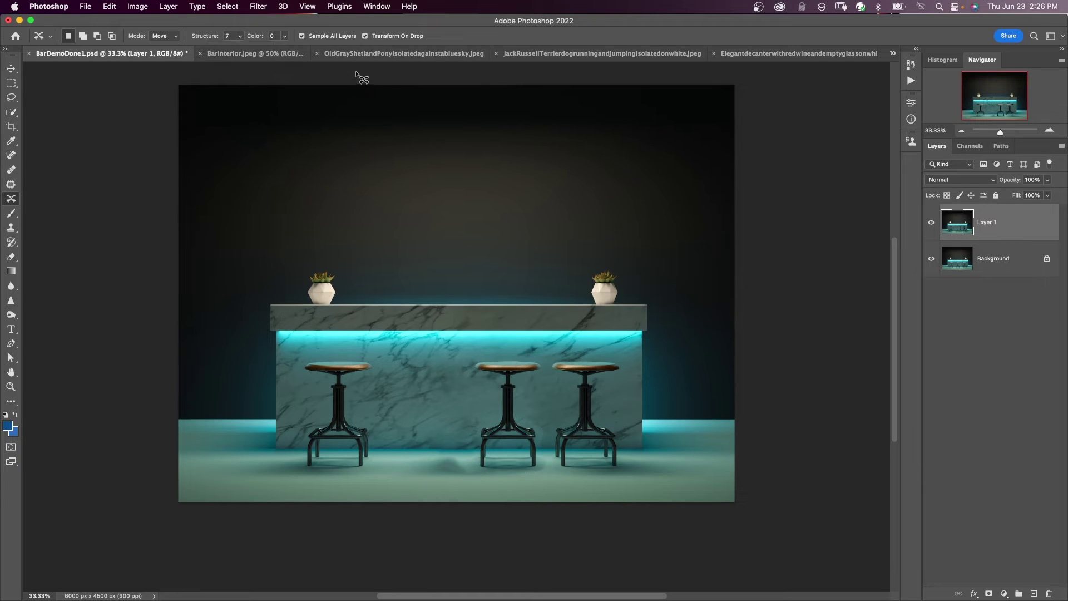
click(284, 36)
drag(284, 50, 335, 50)
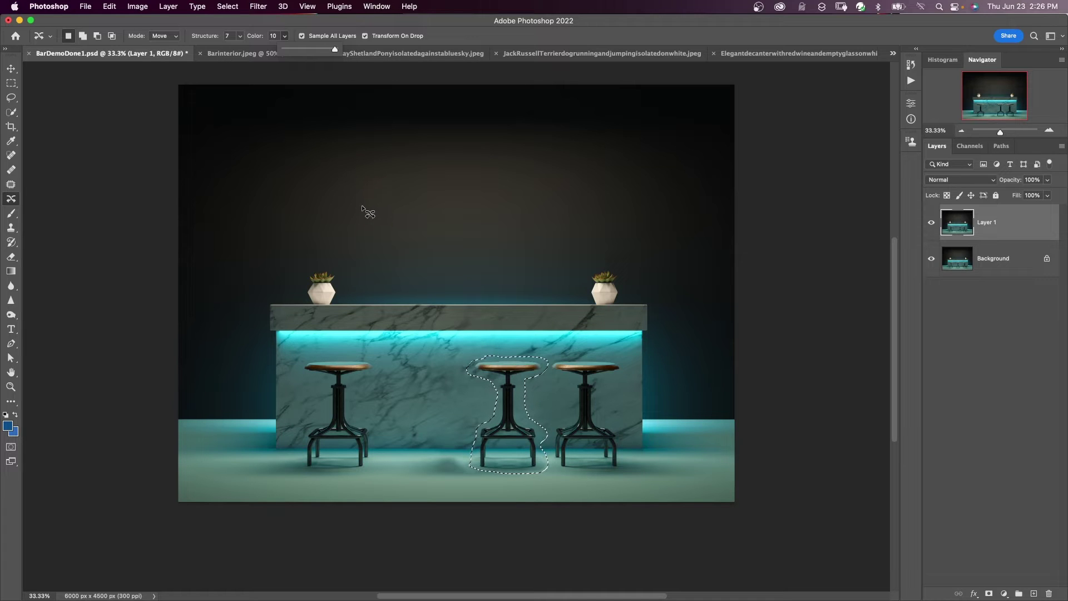
key(shift+Down)
click(363, 245)
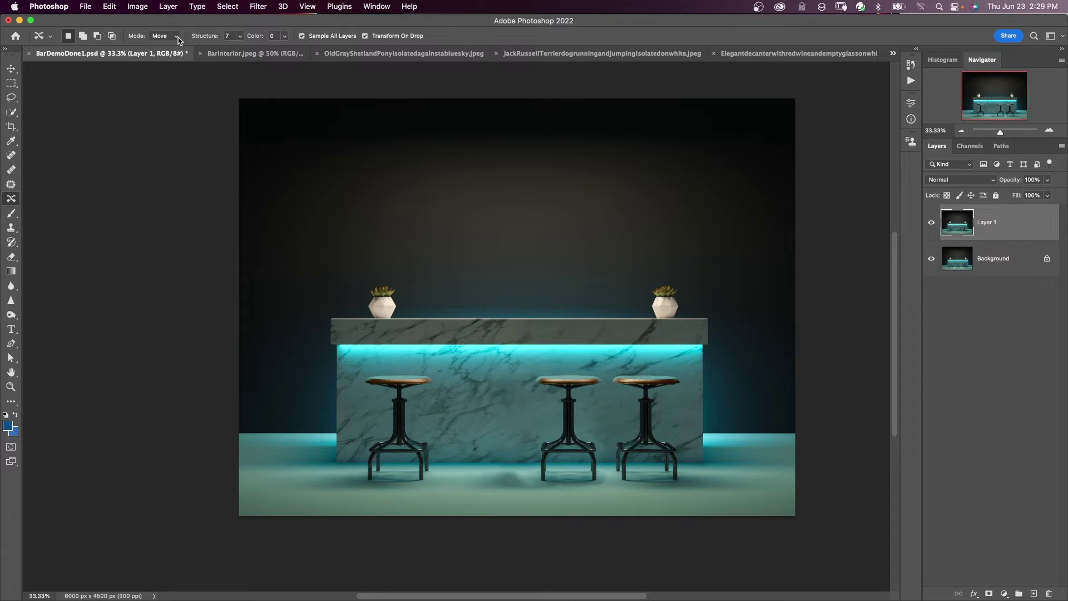
In Extend mode, lasso the middle stool and place a copy of it to its left
click(178, 37)
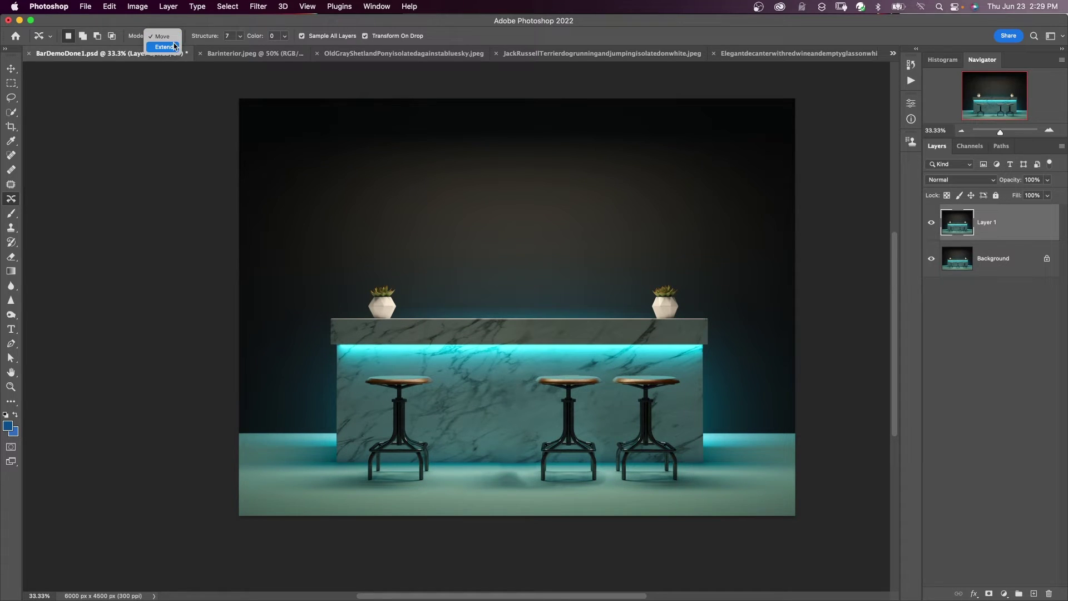
click(164, 48)
mouse_move(541, 367)
mouse_down()
mouse_move(528, 396)
mouse_move(541, 413)
mouse_up()
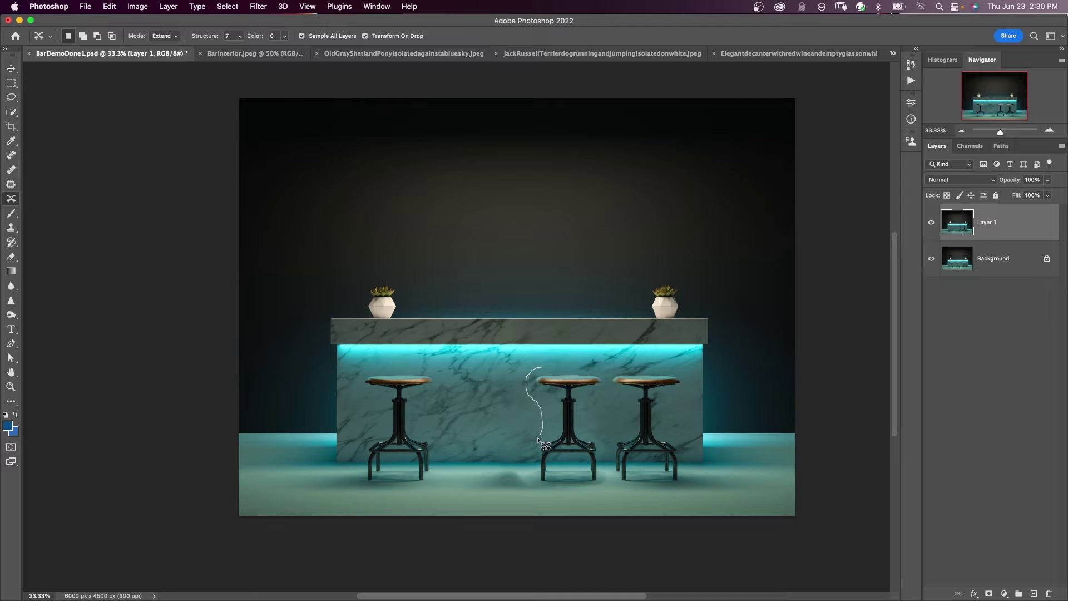
mouse_move(526, 461)
mouse_down()
mouse_move(532, 483)
mouse_move(553, 489)
mouse_move(586, 413)
mouse_up()
drag(542, 366, 541, 367)
drag(566, 417, 488, 417)
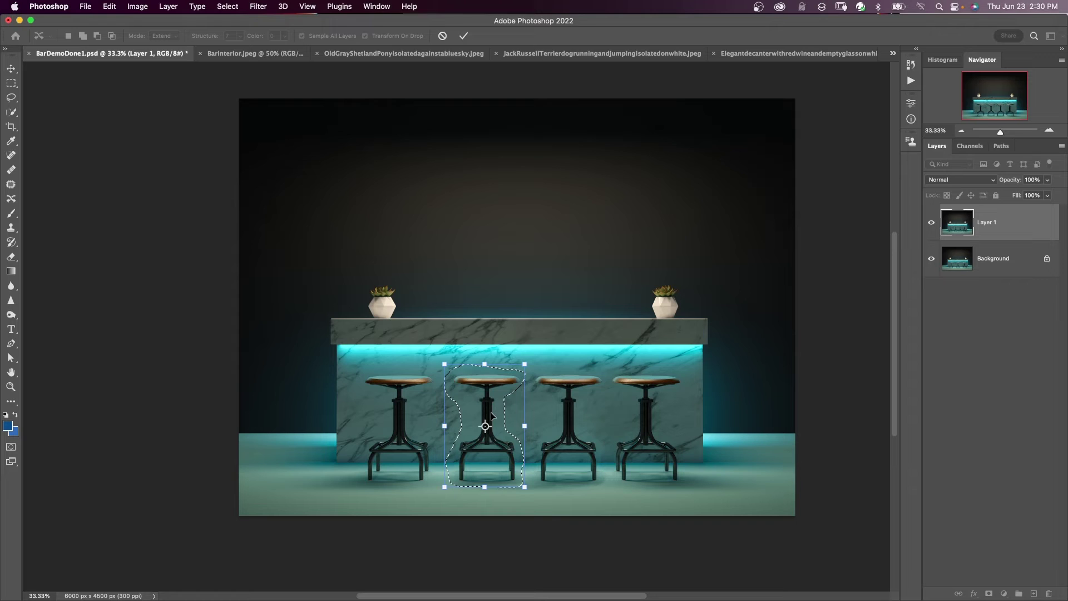
click(466, 35)
scroll(381, 250, right, 5)
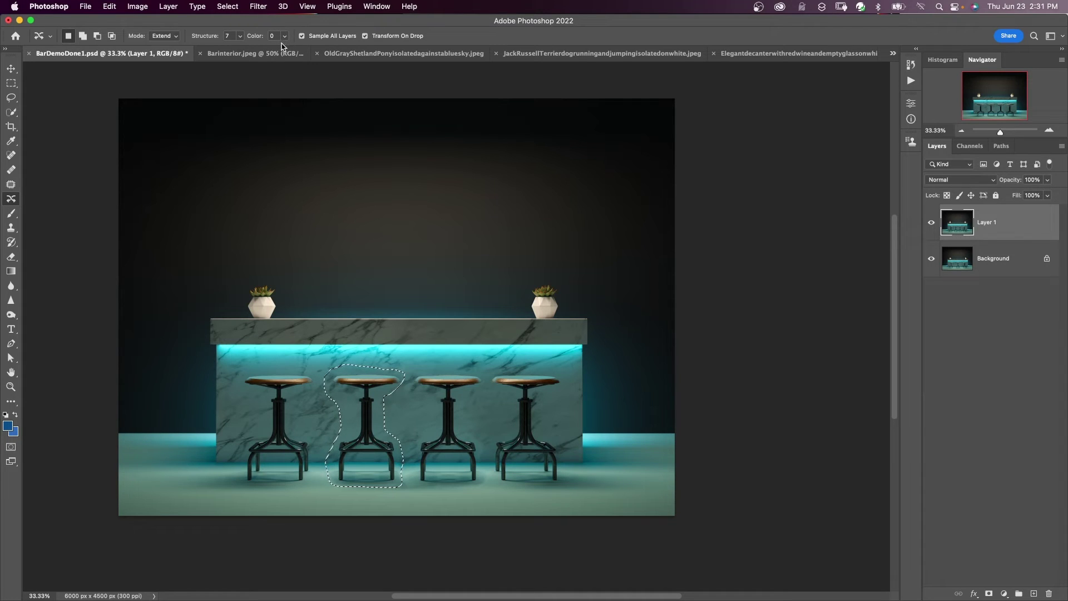
Lasso the countertop and plants, hide extras, and extend them upward to raise the bar
key(super+d)
mouse_move(203, 286)
mouse_down()
mouse_move(194, 339)
mouse_move(207, 357)
mouse_move(393, 357)
mouse_up()
mouse_move(458, 359)
mouse_down()
mouse_move(585, 365)
mouse_move(608, 351)
mouse_move(608, 322)
mouse_move(233, 282)
mouse_up()
key(super+h)
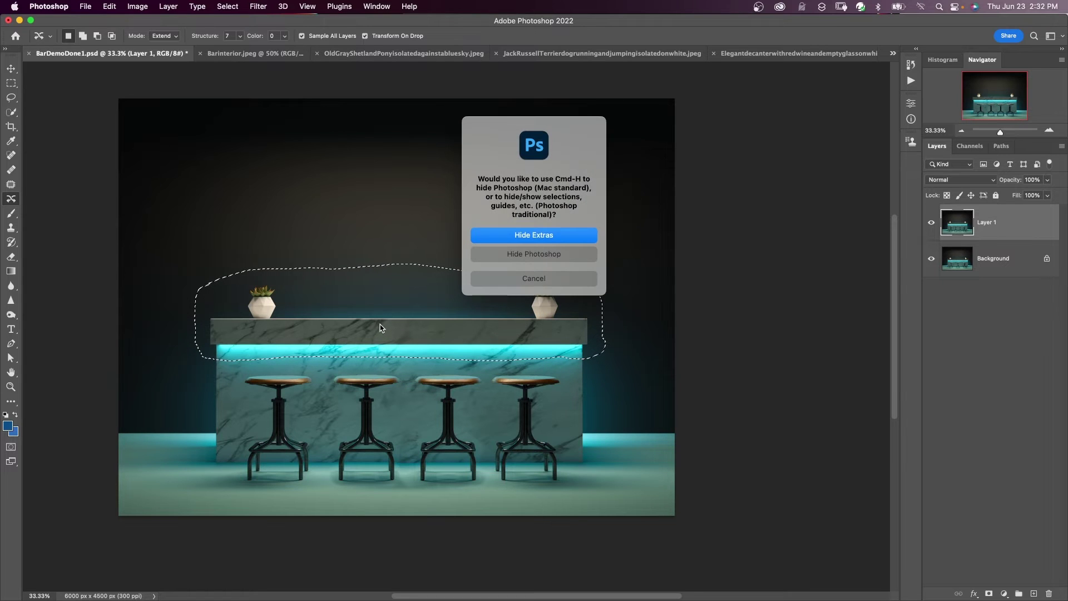
click(546, 242)
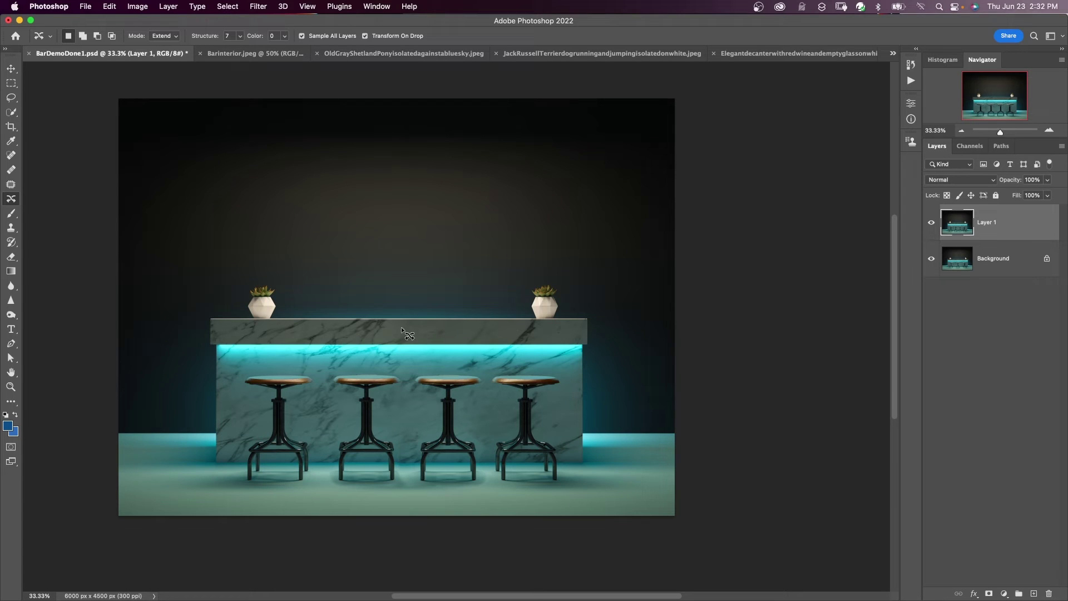
drag(400, 327, 403, 317)
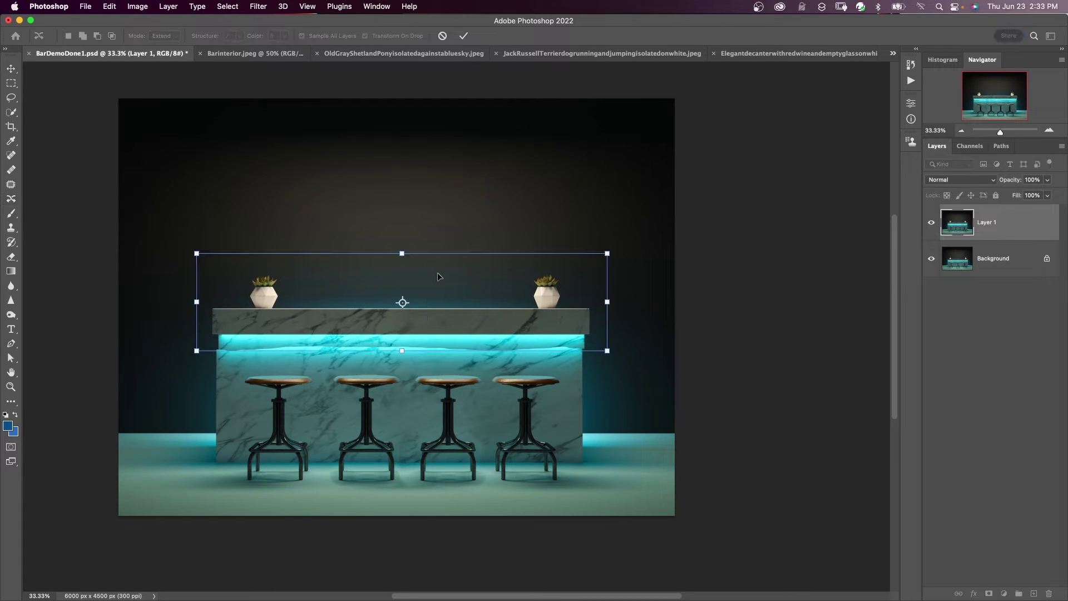
drag(439, 276, 437, 277)
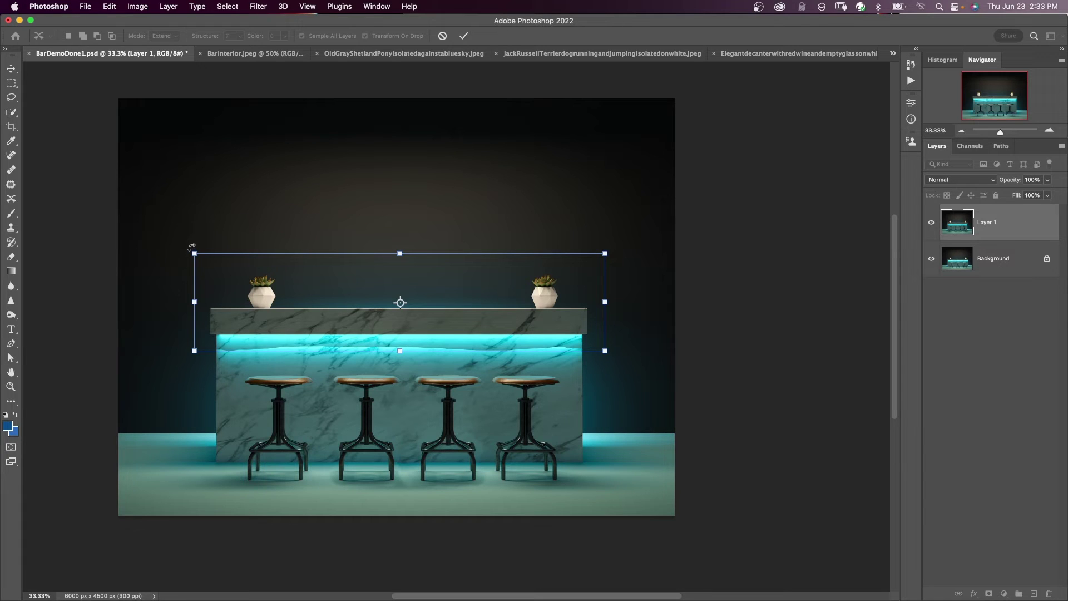
click(463, 36)
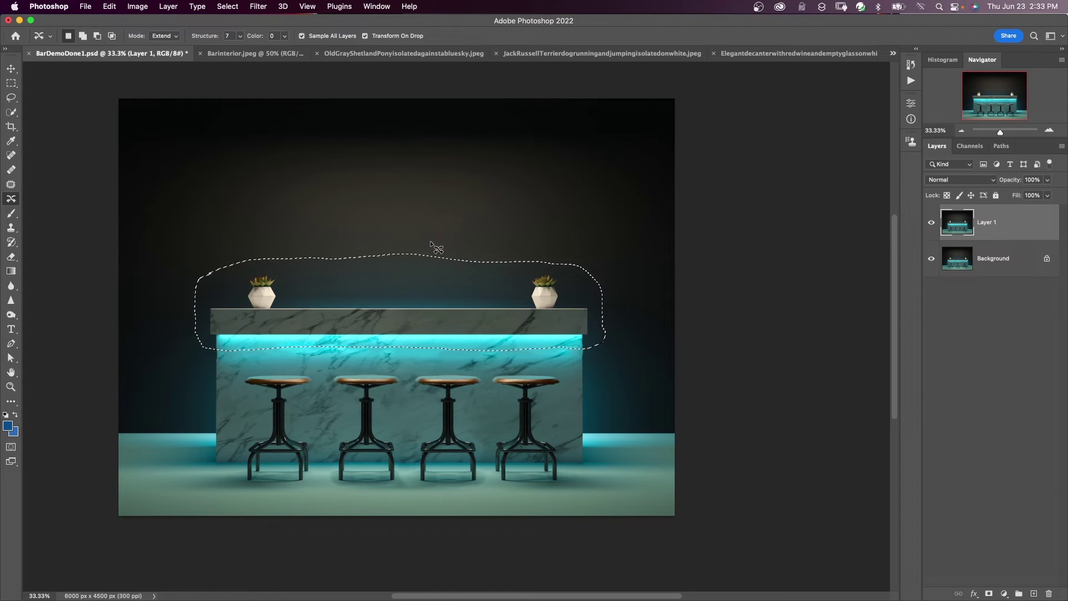
key(super+d)
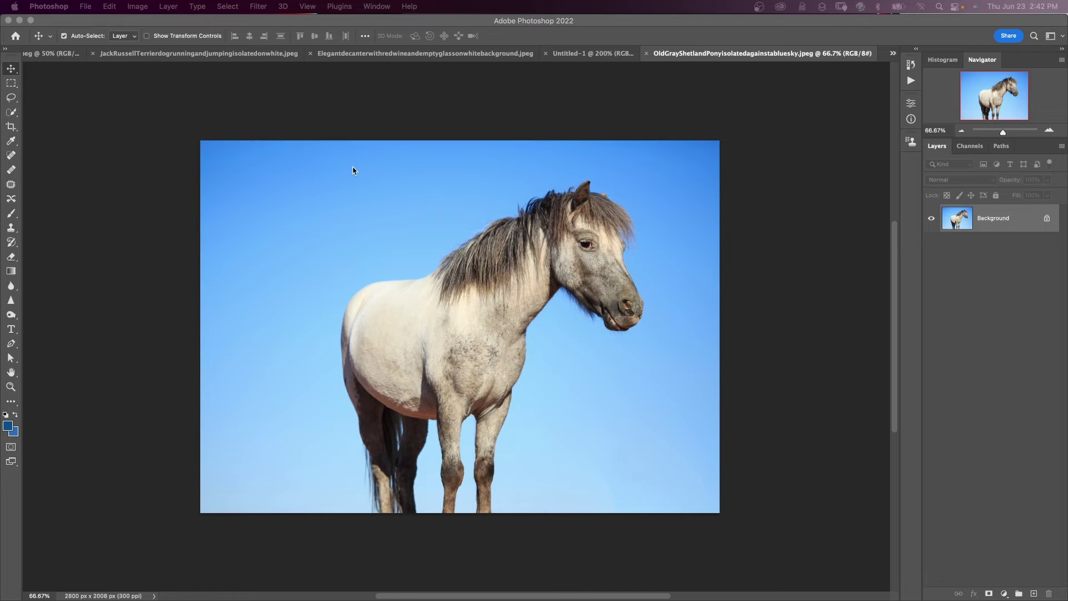
Crop-widen the pony canvas to the right, filling the new area with sky
click(11, 127)
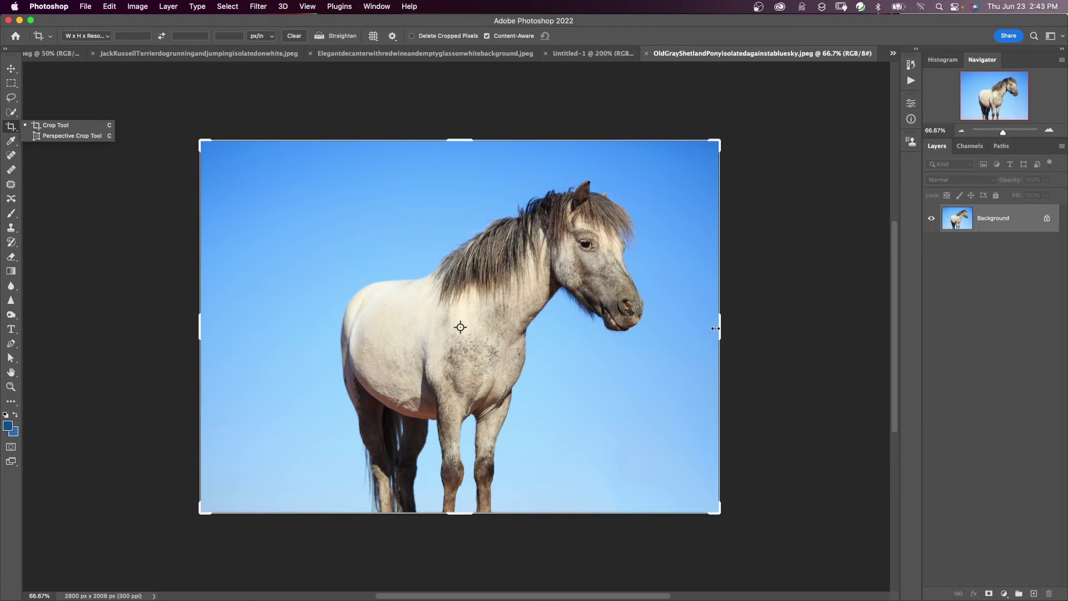
drag(723, 334, 867, 334)
click(582, 37)
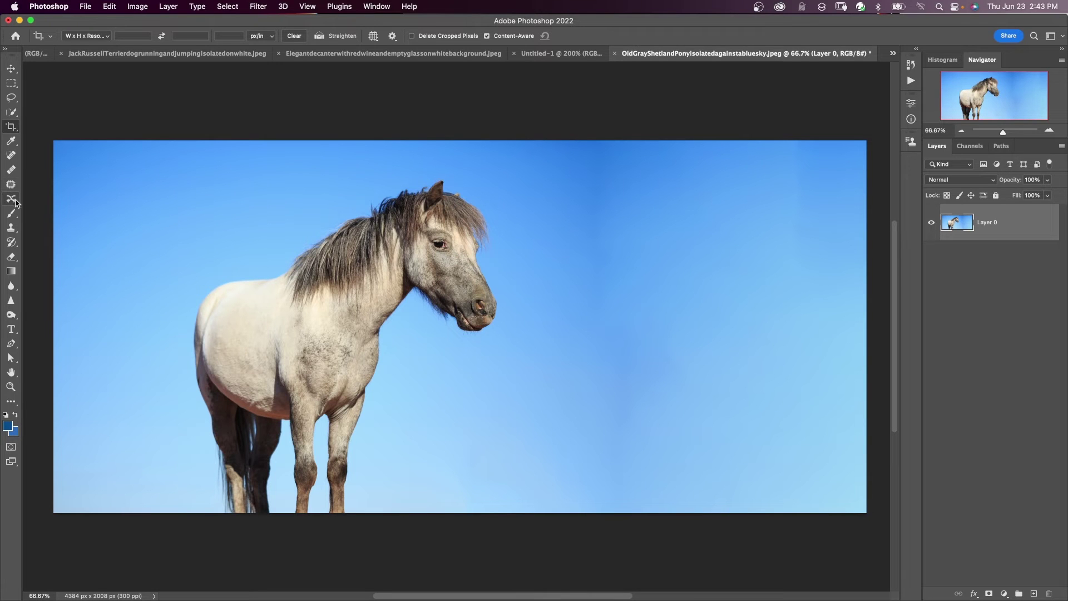
Lasso the pony in Move mode, drag it right, and flip it horizontally to face left
click(15, 201)
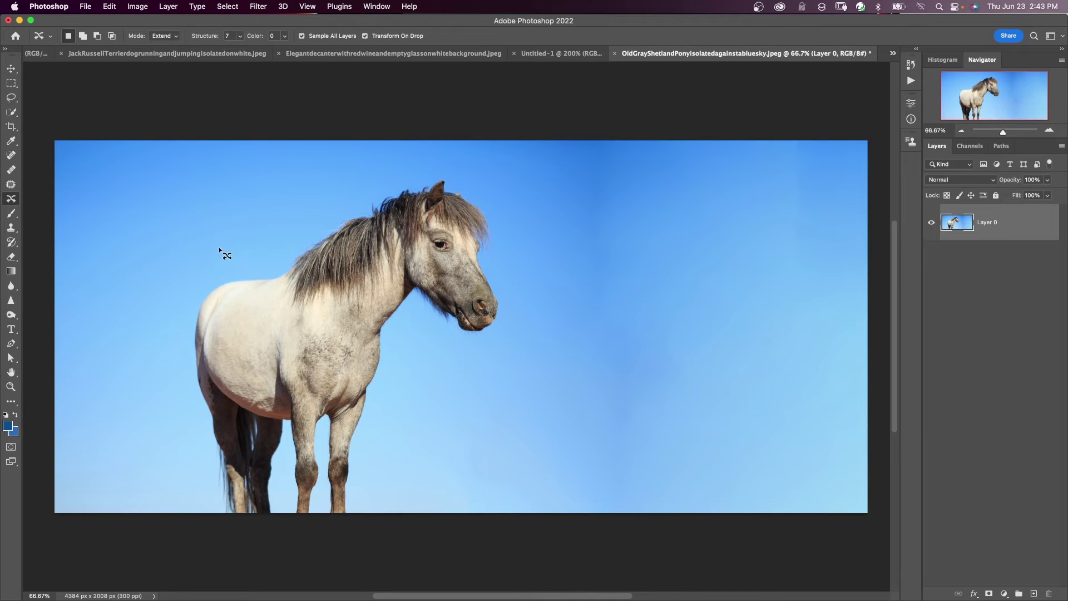
scroll(223, 250, left, 2)
drag(219, 268, 479, 160)
drag(329, 196, 222, 267)
click(164, 35)
click(161, 25)
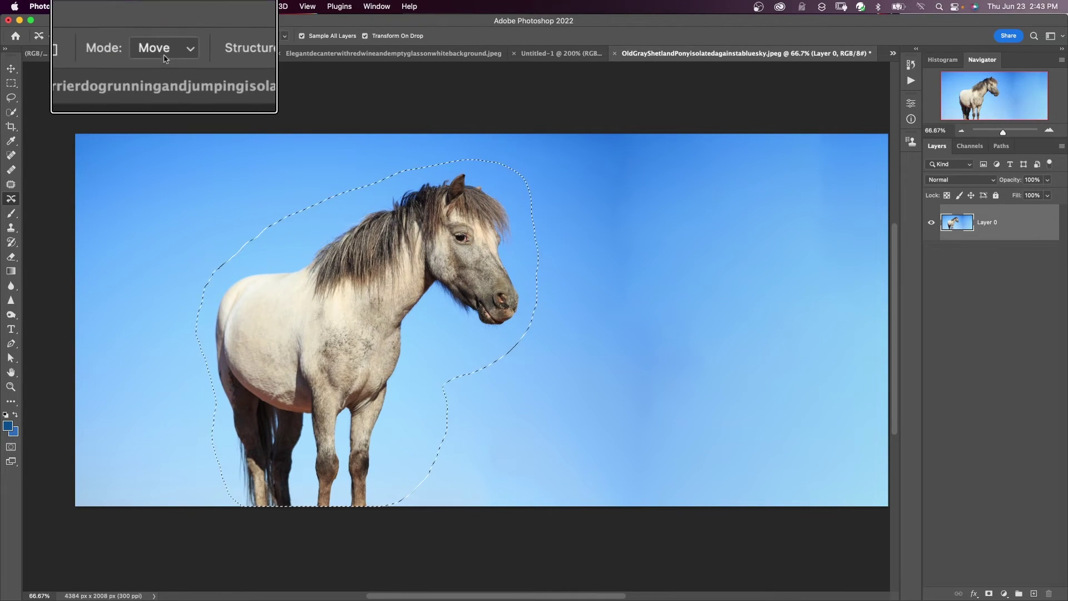
mouse_move(295, 299)
mouse_down()
mouse_move(475, 315)
mouse_move(705, 313)
mouse_up()
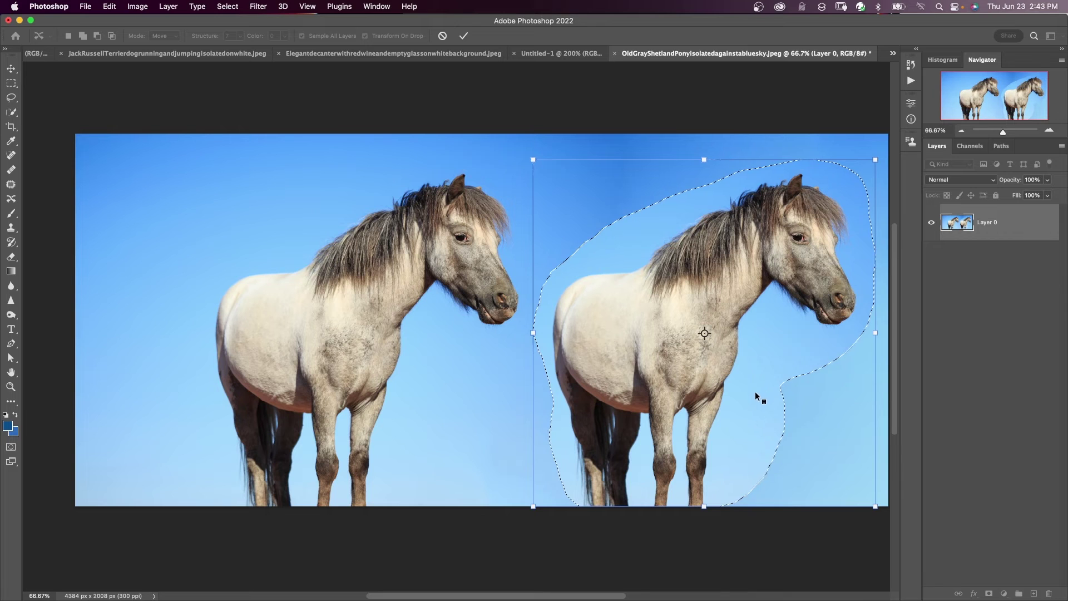
right_click(757, 393)
click(791, 578)
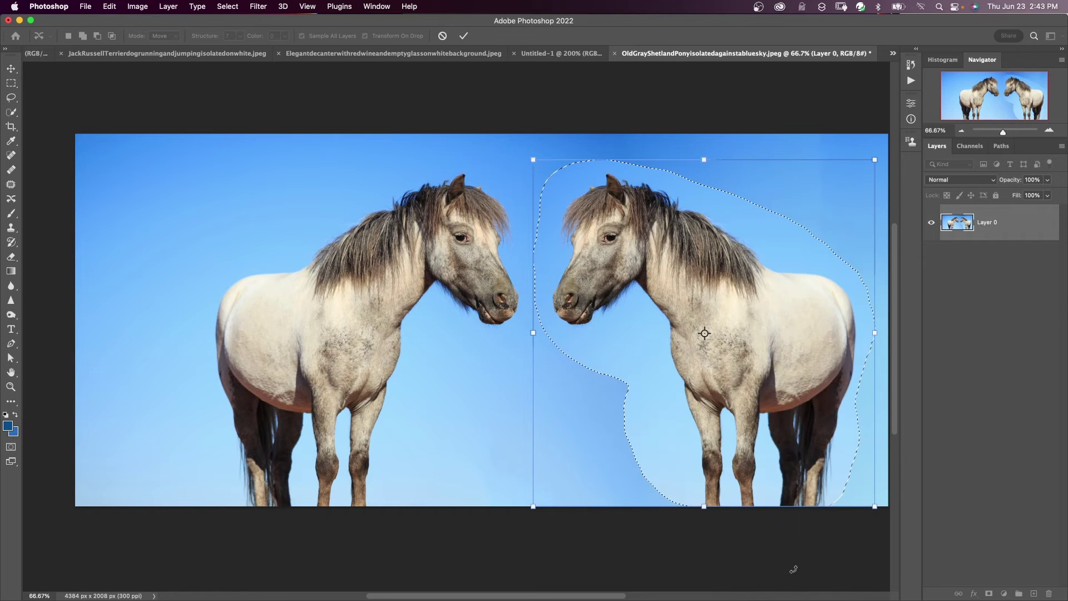
click(463, 36)
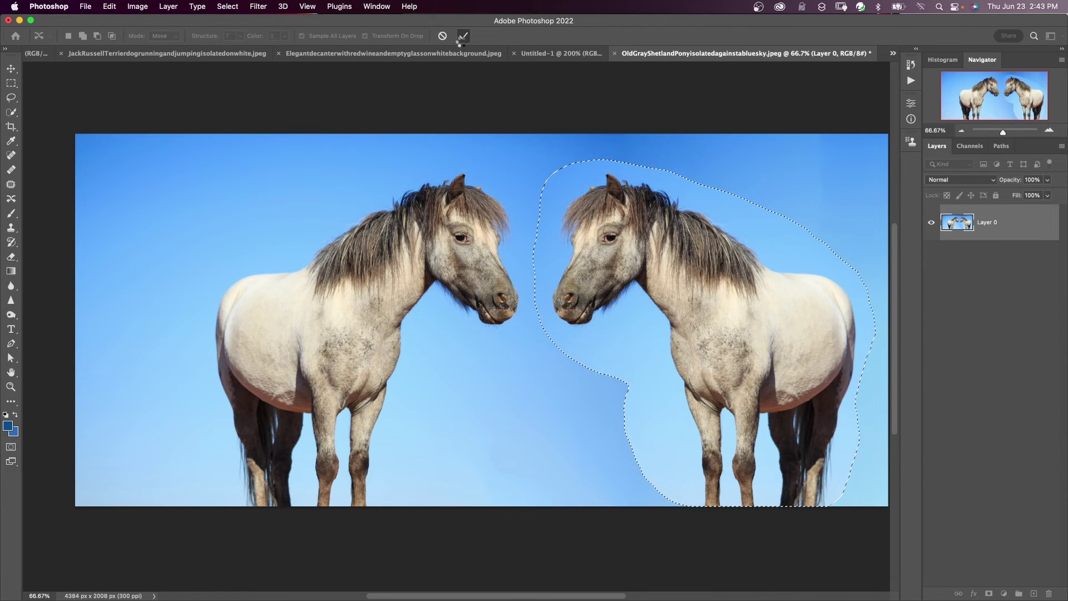
Raise the Color blending to 5 and begin outlining the pony again
click(285, 36)
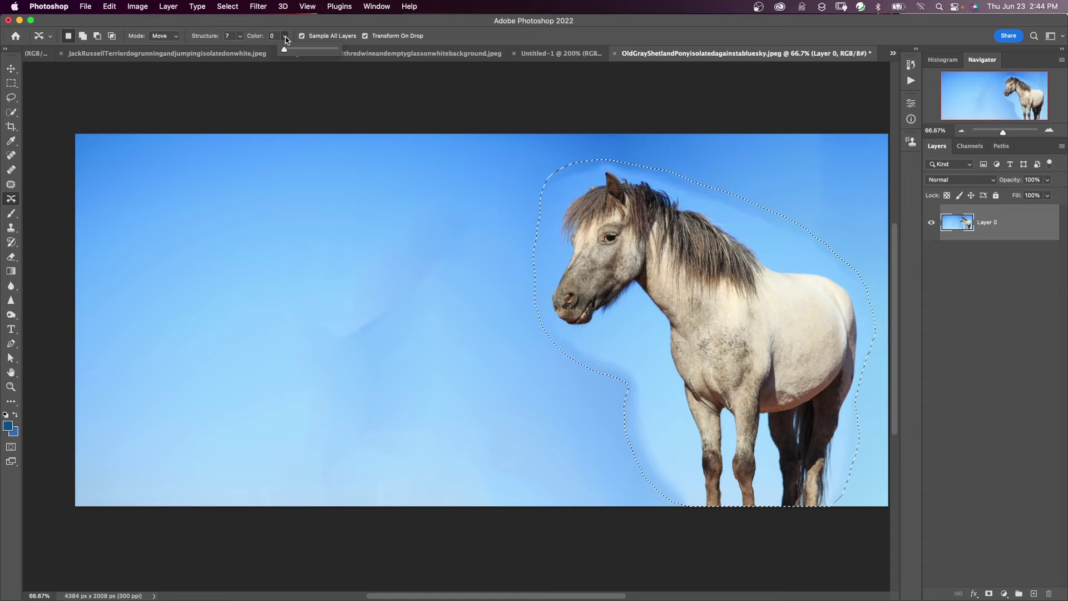
drag(284, 49, 304, 49)
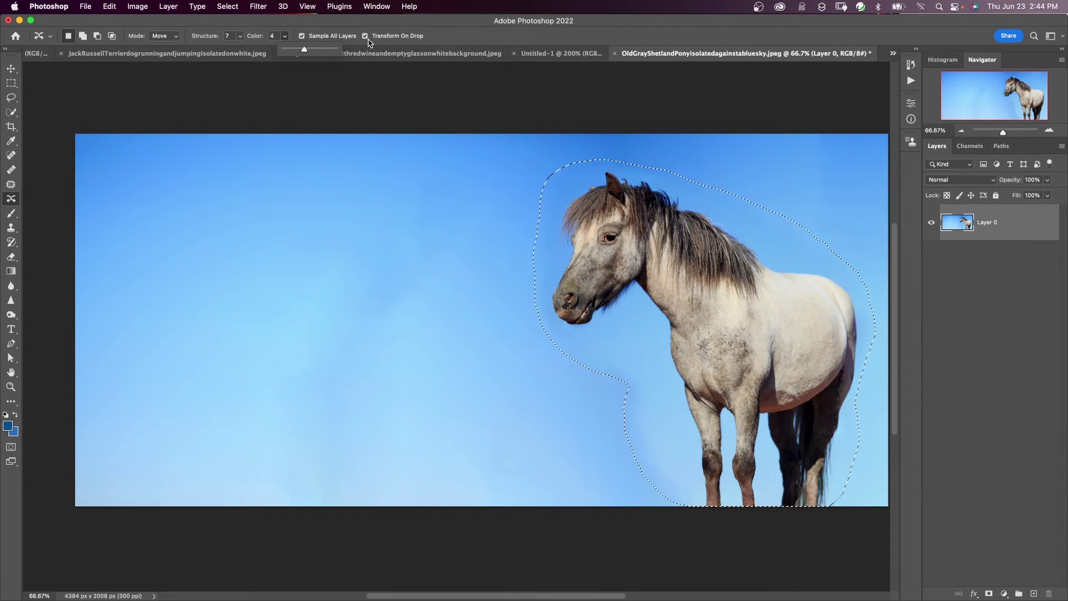
drag(304, 49, 319, 52)
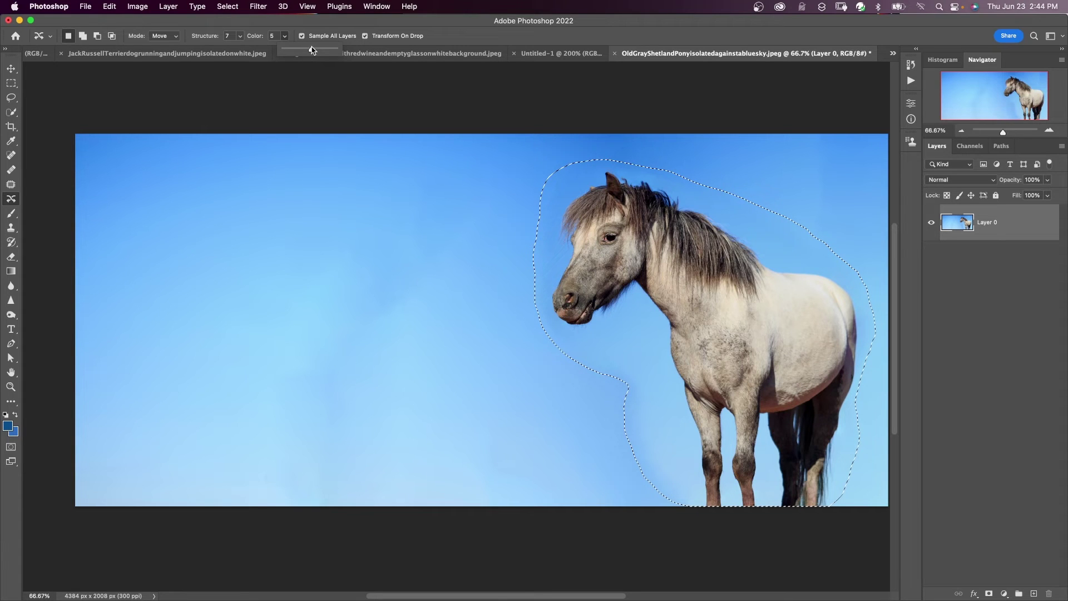
drag(554, 192, 544, 212)
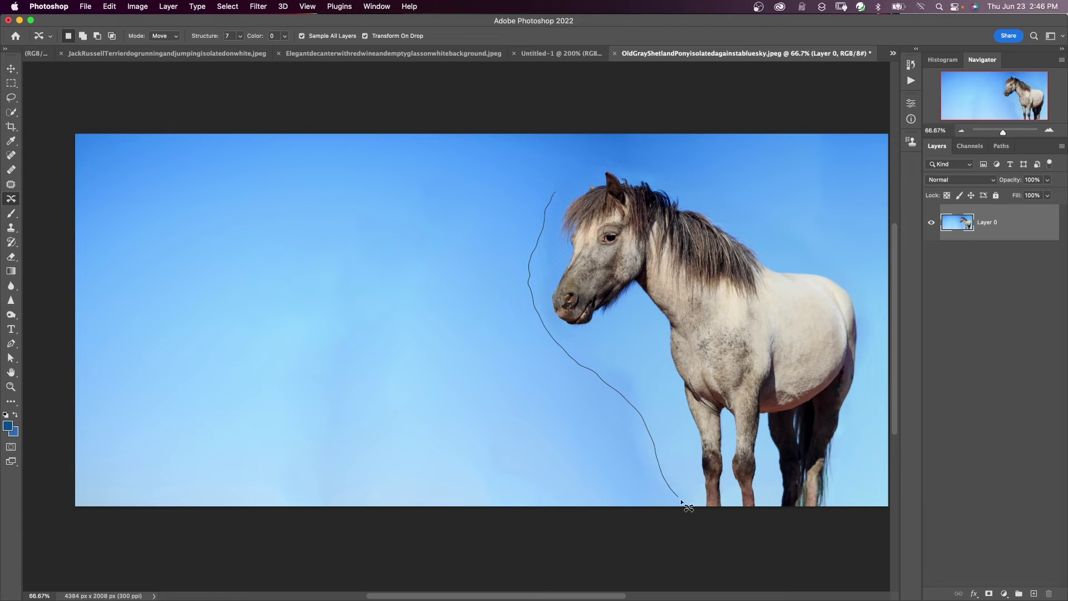
In Extend mode, copy the pony to the left, flip it to face right, and shrink it
drag(682, 502, 857, 506)
click(176, 36)
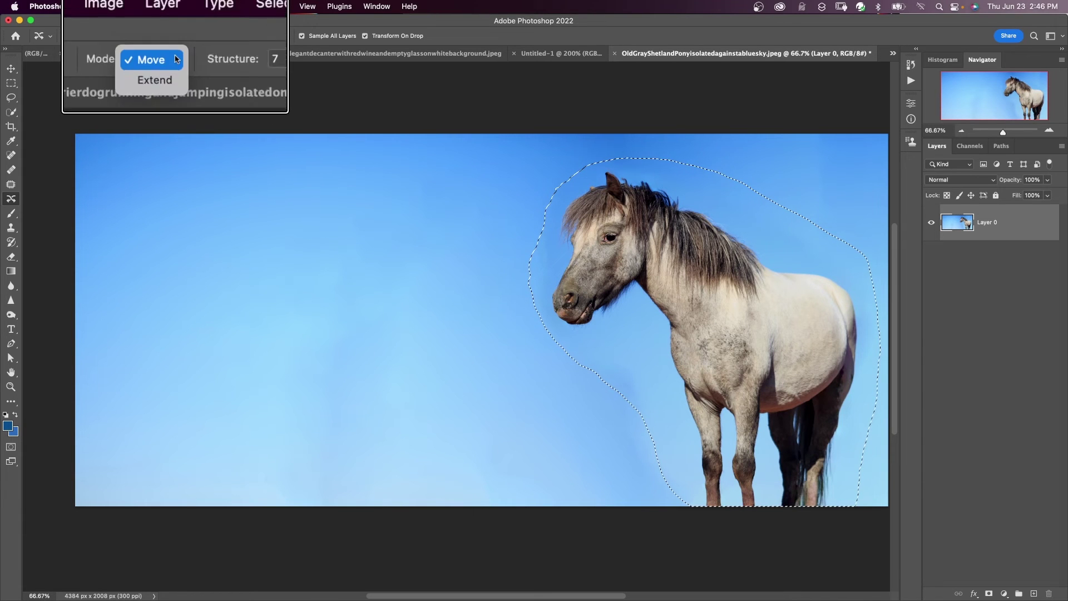
click(165, 46)
drag(713, 304, 290, 304)
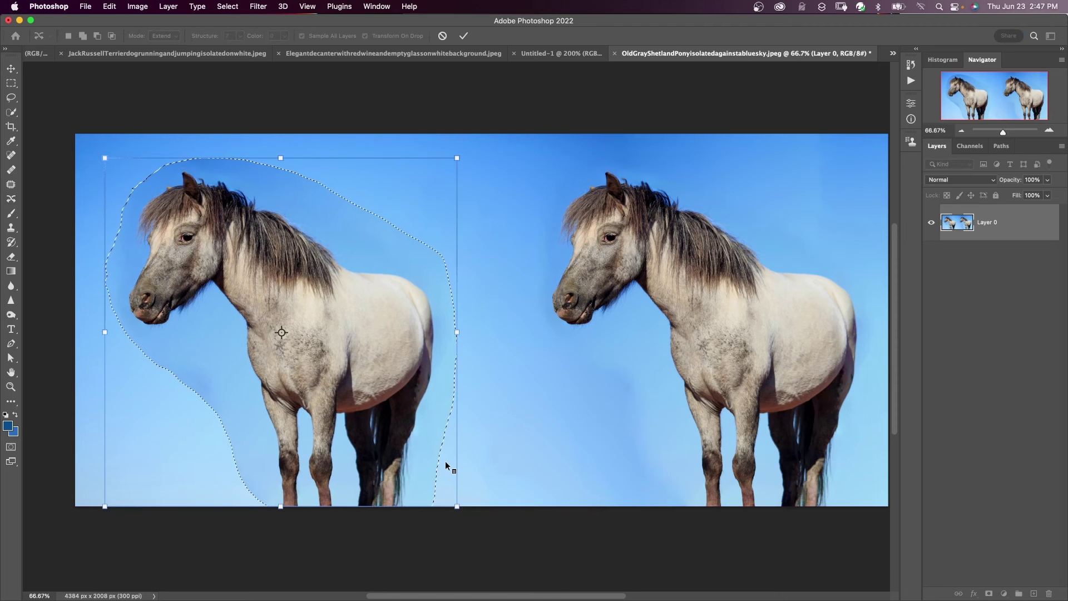
right_click(445, 462)
click(480, 578)
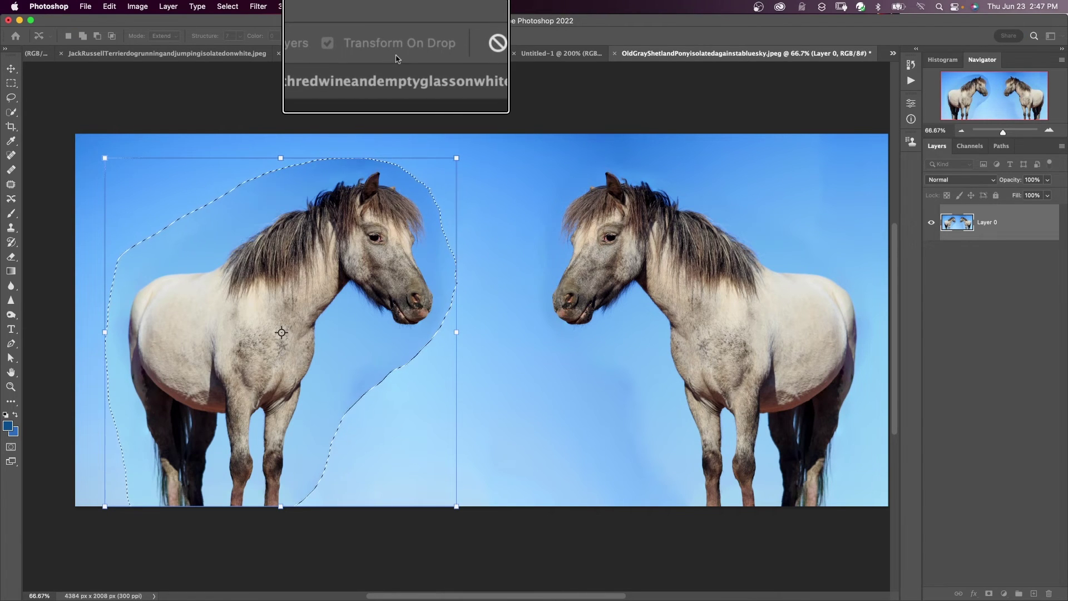
drag(456, 159, 419, 195)
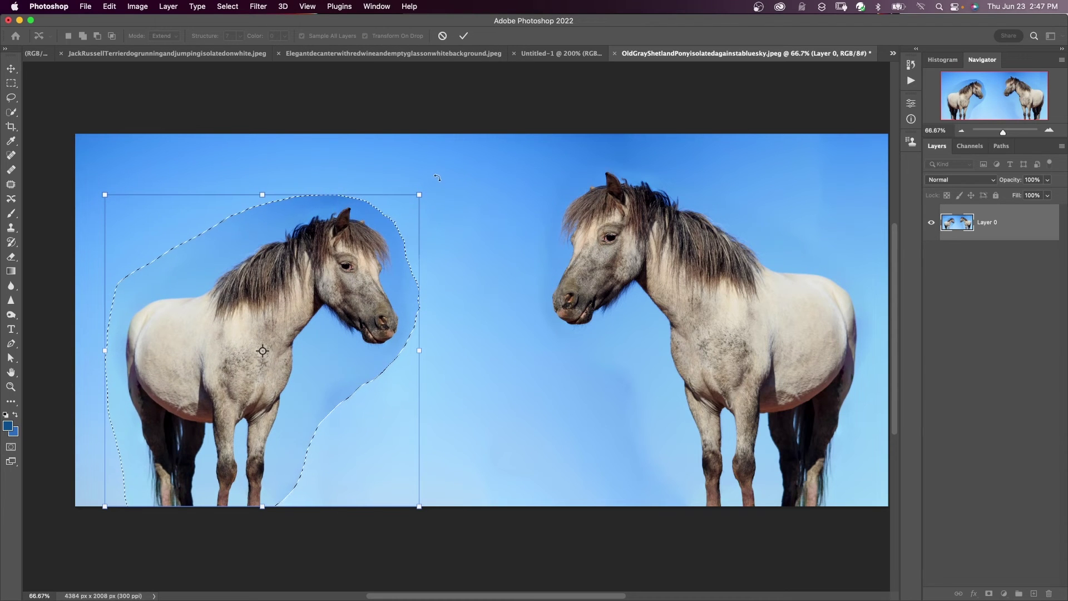
click(463, 37)
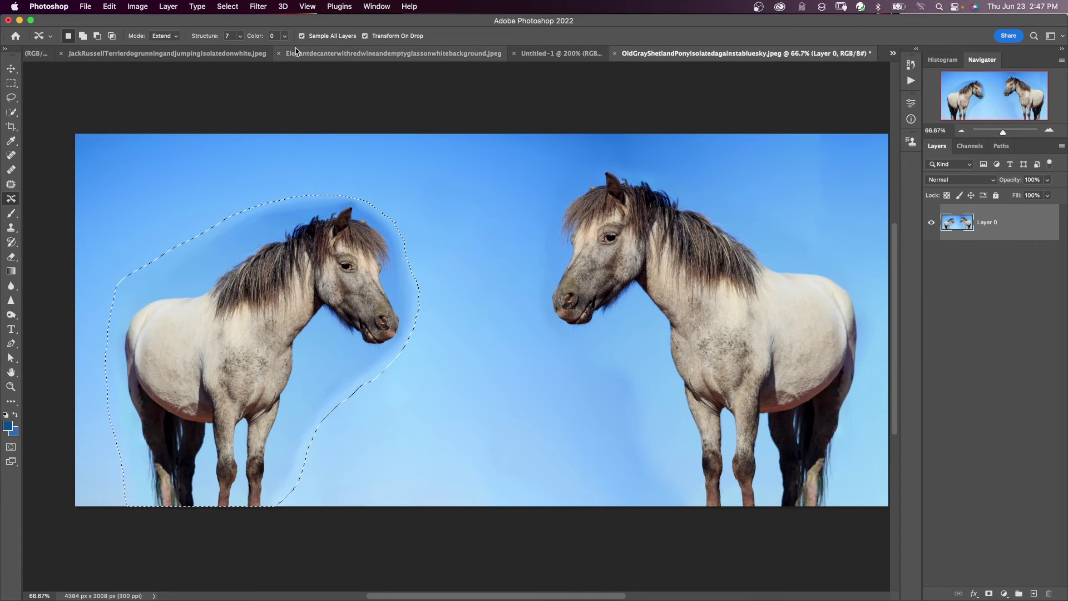
Raise the Color blending to 8 for the pony copy
click(284, 35)
drag(293, 51, 305, 52)
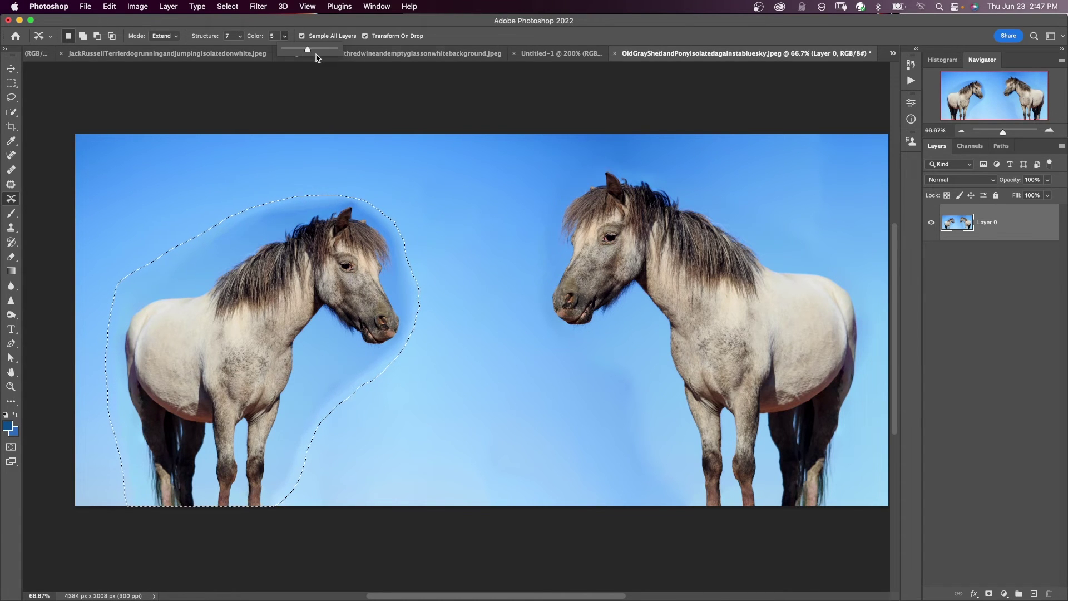
drag(305, 91, 327, 95)
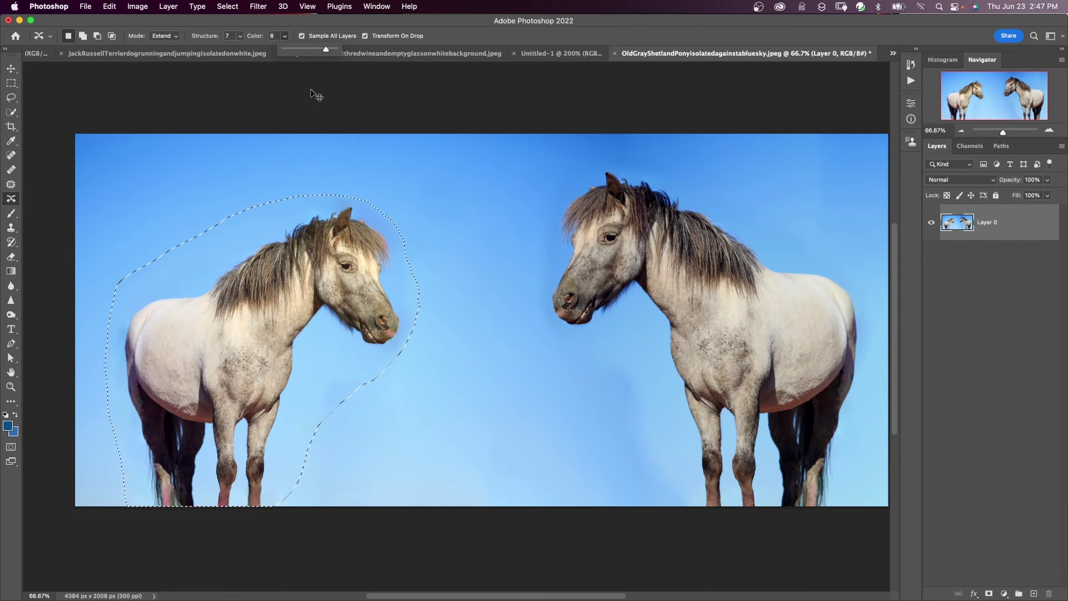
Clear the pony selection and lasso around the jumping dog in the JackRussell photo
click(311, 90)
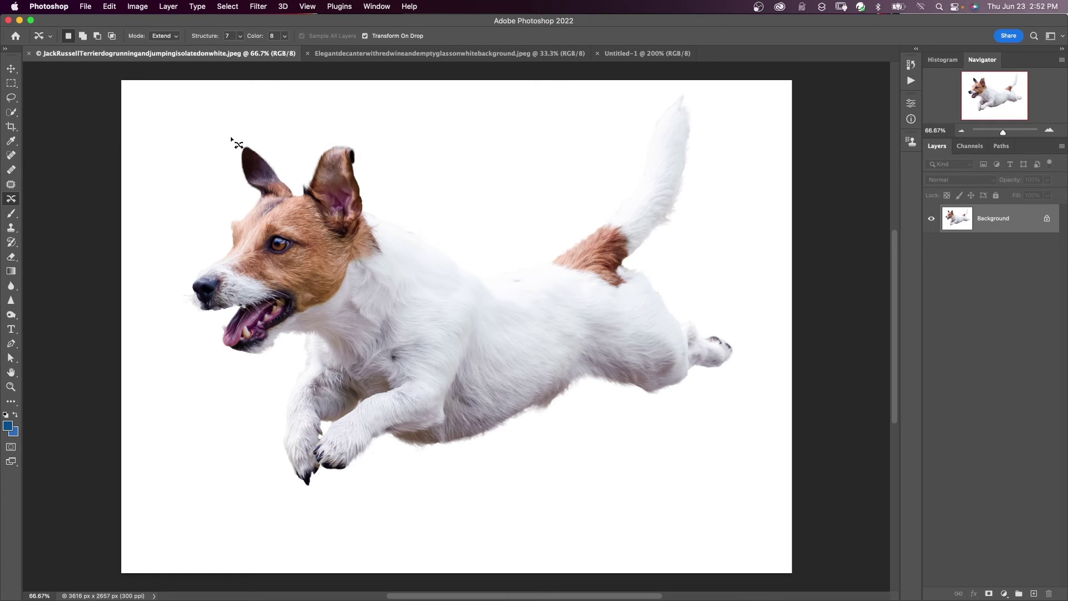
mouse_move(231, 139)
mouse_down()
mouse_move(169, 296)
mouse_move(183, 388)
mouse_move(502, 462)
mouse_move(565, 431)
mouse_move(715, 421)
mouse_move(752, 383)
mouse_move(763, 335)
mouse_move(750, 260)
mouse_move(347, 105)
mouse_up()
drag(258, 121, 258, 121)
Paste the dog into Untitled-1 and convert Layer 1 to a Smart Object
key(ctrl+shift+Tab)
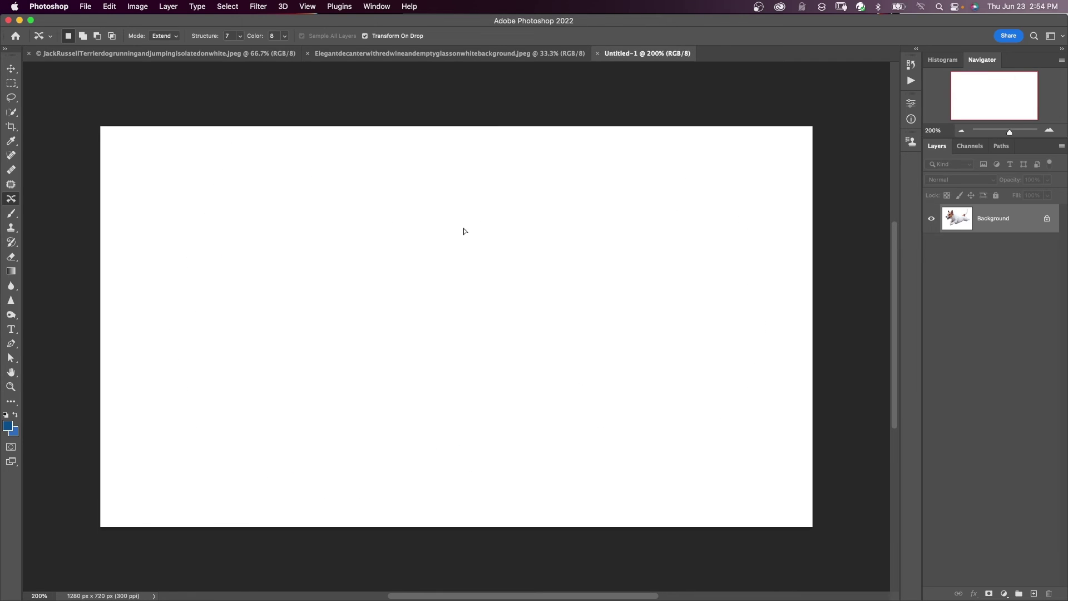
key(super+v)
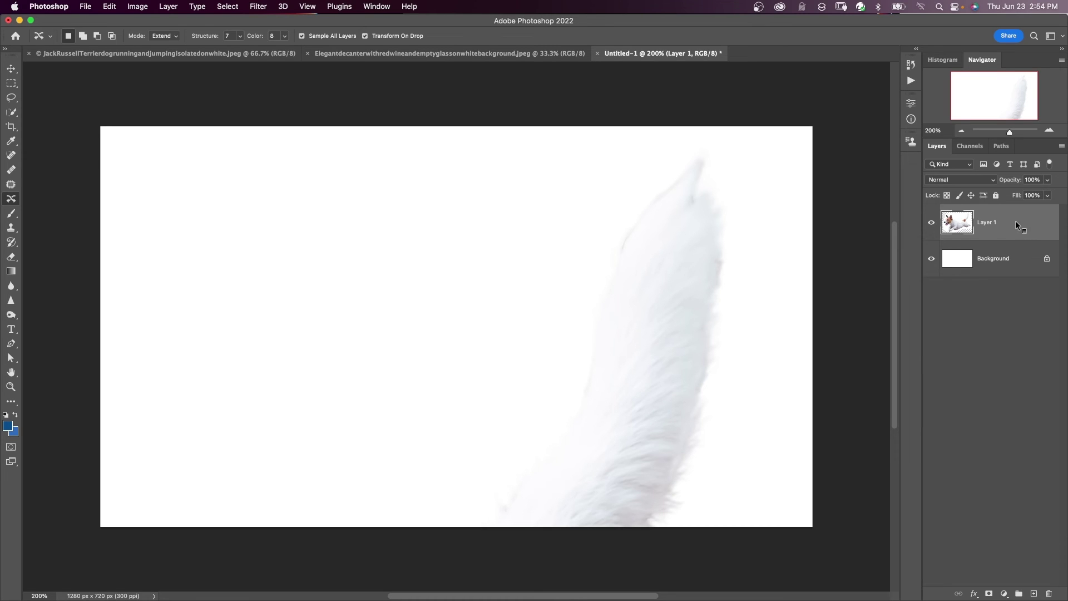
right_click(1008, 219)
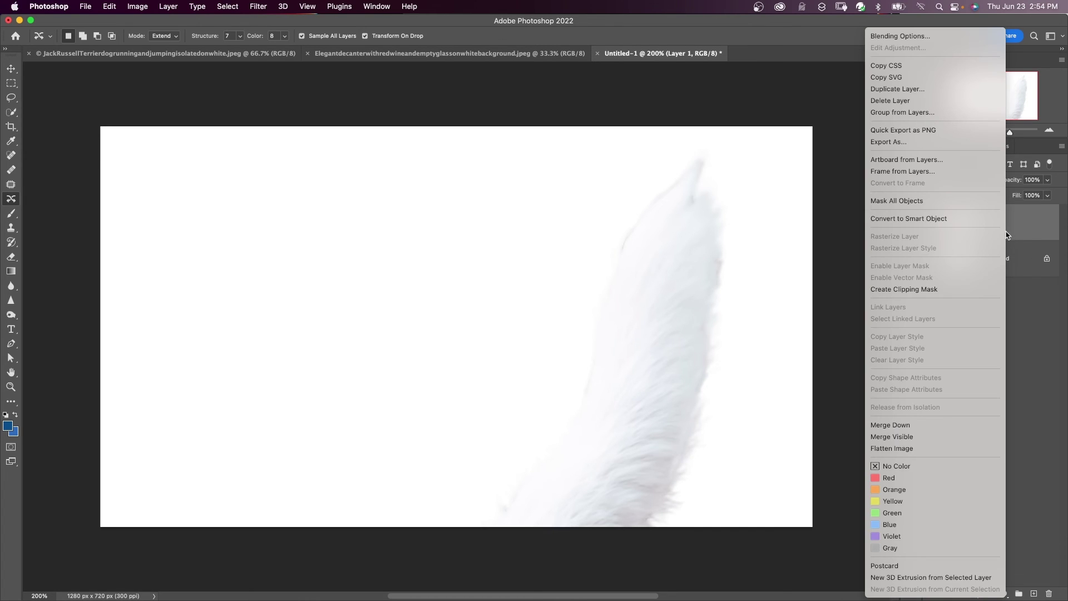
click(953, 220)
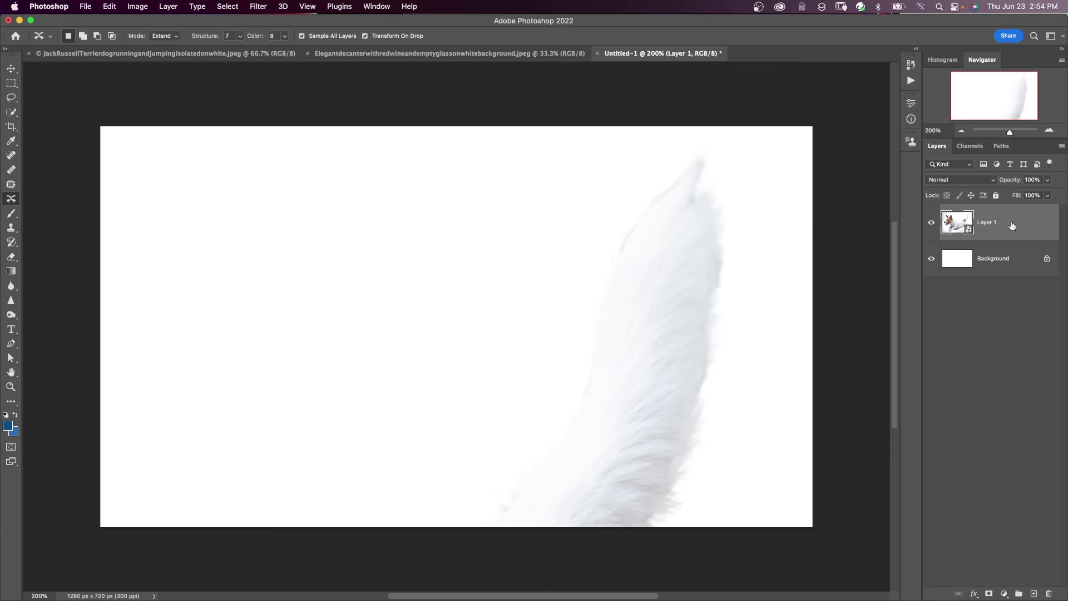
Scale the dog layer down to about 31%, commit, and return to the dog photo
key(super+t)
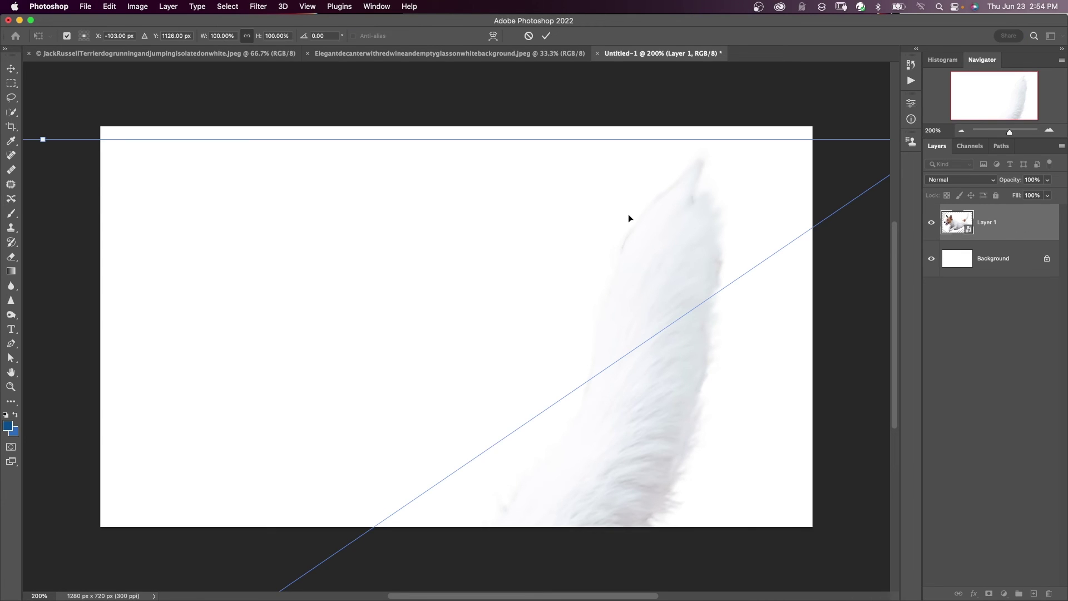
key(super+0)
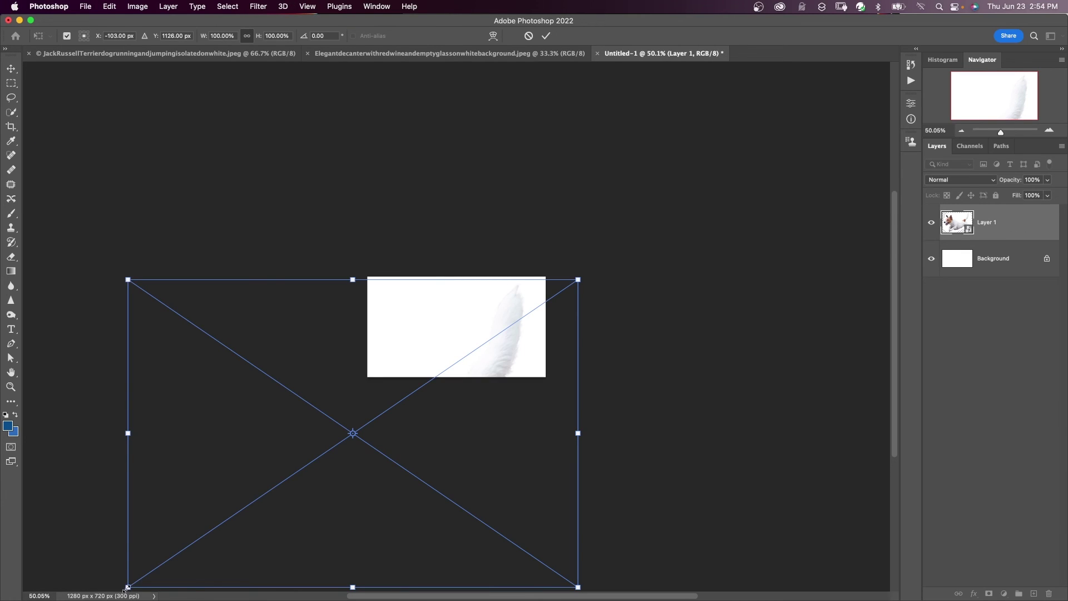
drag(128, 587, 388, 373)
key(super+0)
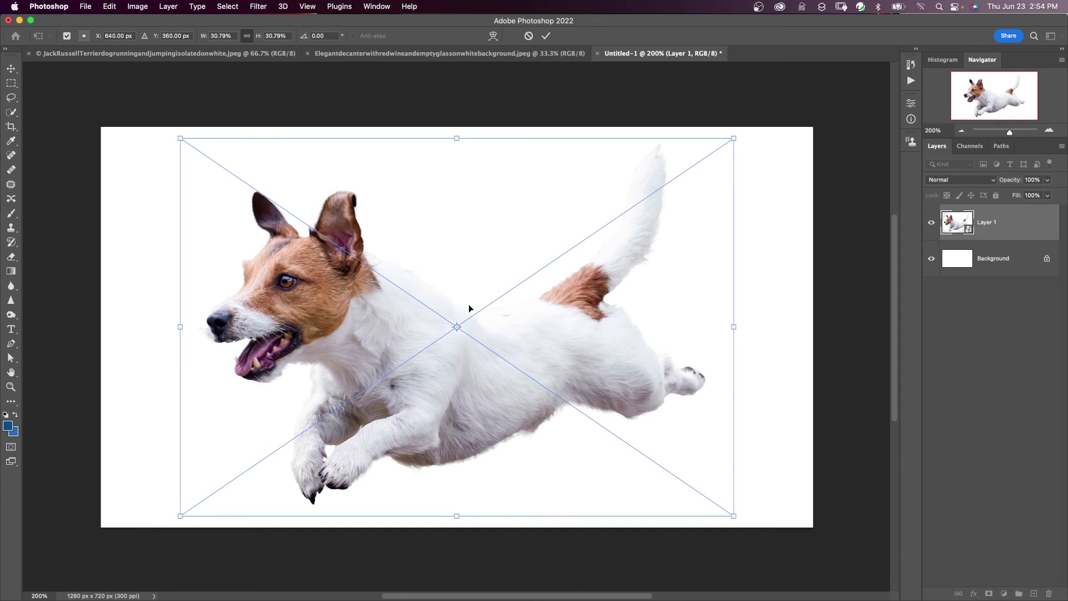
click(546, 36)
key(ctrl+Tab)
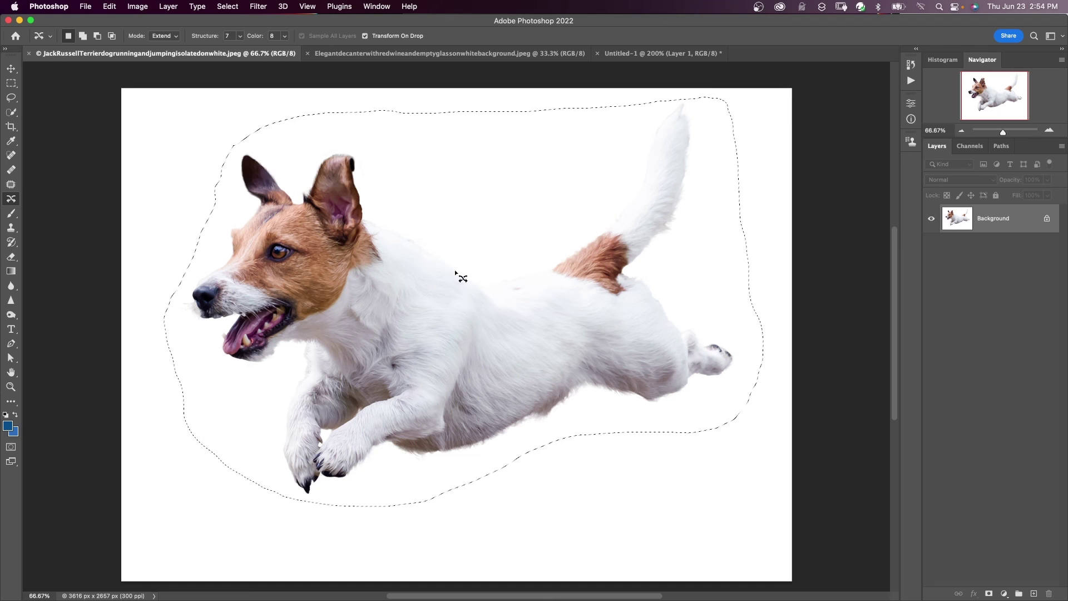
Bring Untitled-1 to the front to view the scaled dog
click(651, 52)
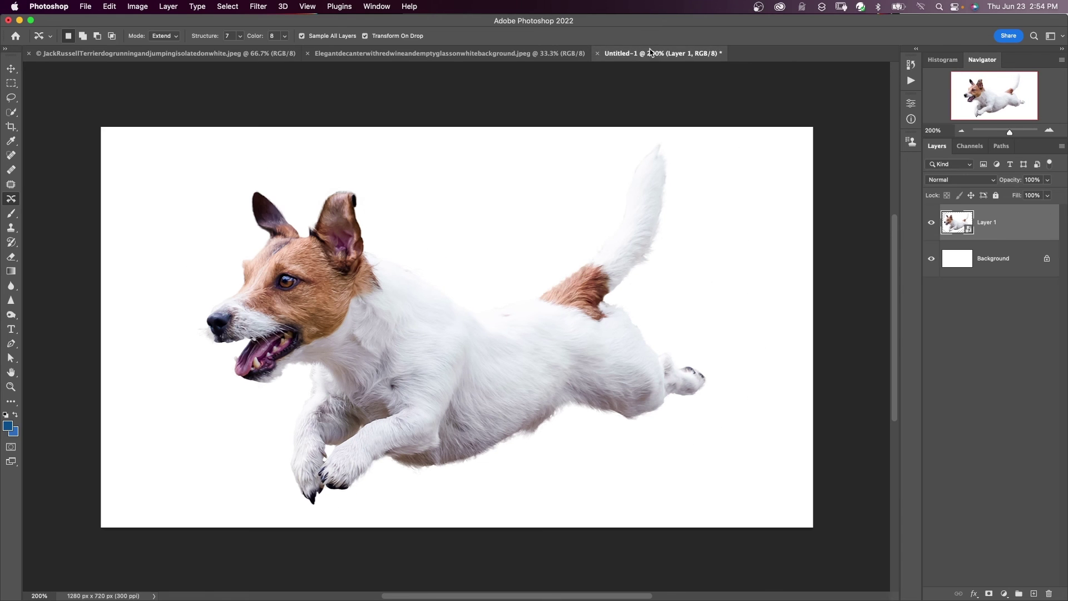